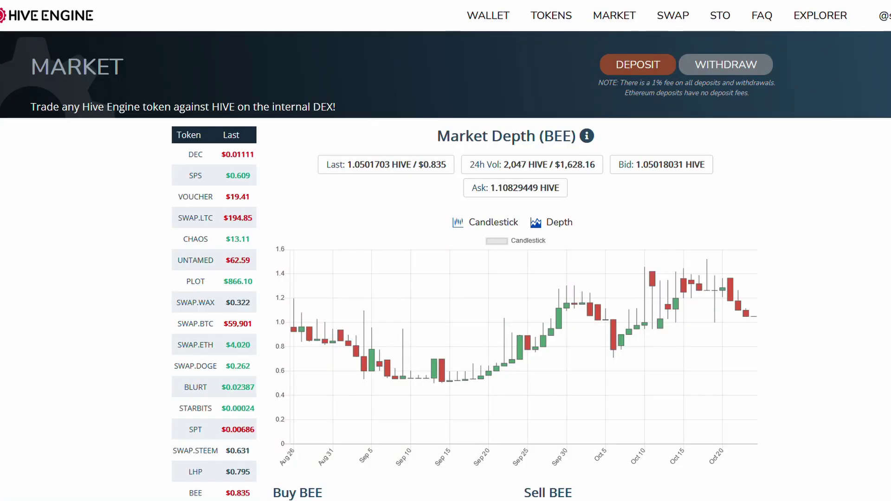
Open My Token Wallet to see balances such as 188.872 DEC and 1,790.168809 SPT.
left_click(489, 18)
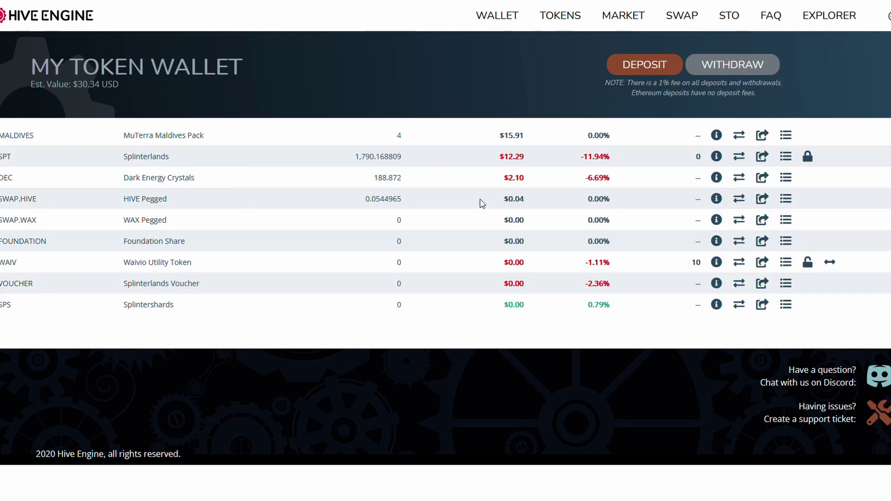
Highlight the zero VOUCHER and SPS rows and the $0.04 SWAP.HIVE balance.
left_click_drag(544, 295, 487, 314)
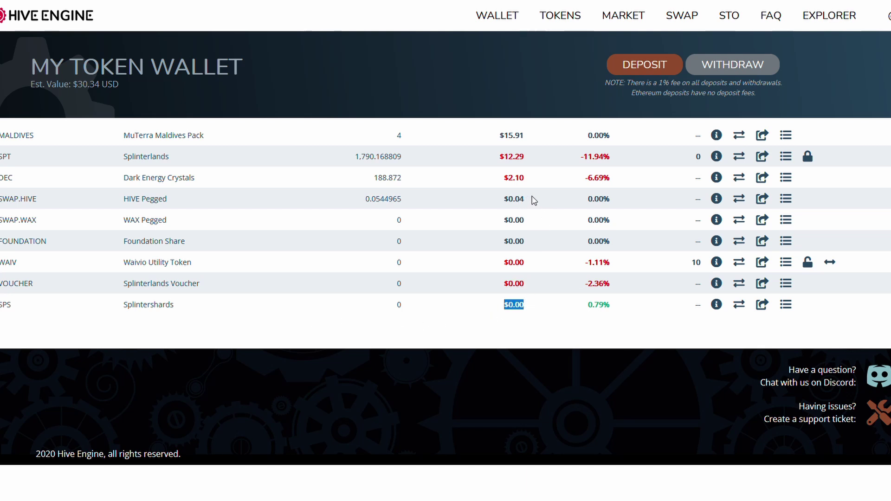
left_click_drag(533, 198, 352, 200)
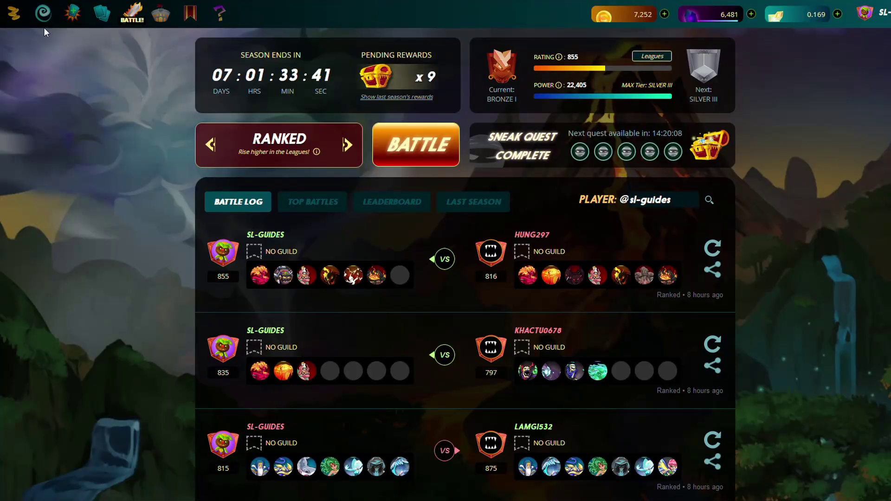
Open the Chaos Legion pre-sale shop and show the vouchers section with 8.637 owned.
left_click(14, 13)
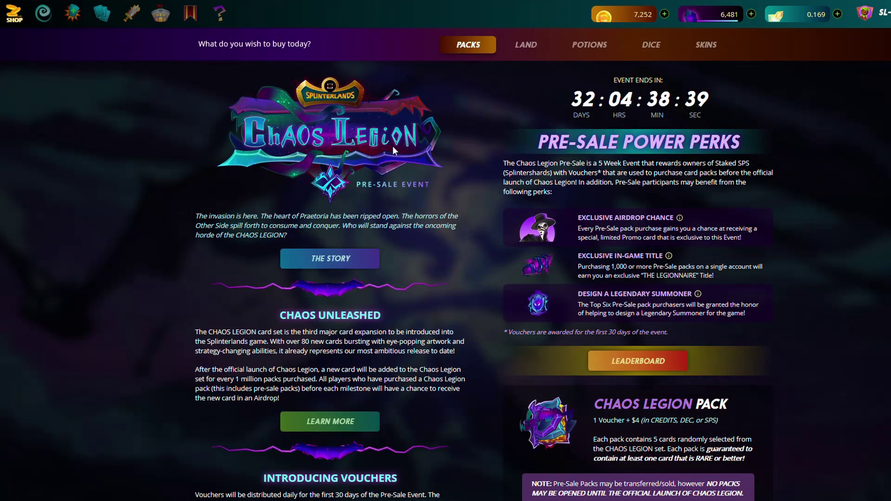
scroll(461, 221, "down", 4)
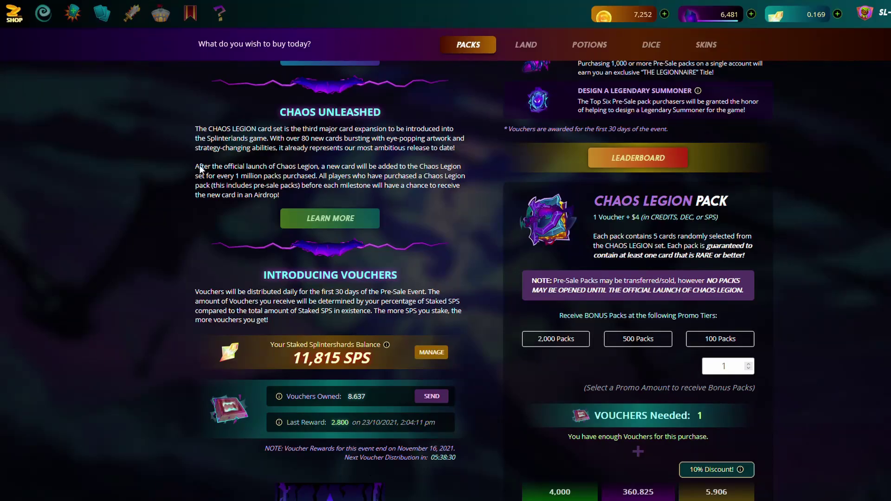
Transfer 1 voucher out to Hive Engine, leaving 7.637 vouchers in Splinterlands.
left_click(433, 398)
left_click(446, 229)
left_click(436, 269)
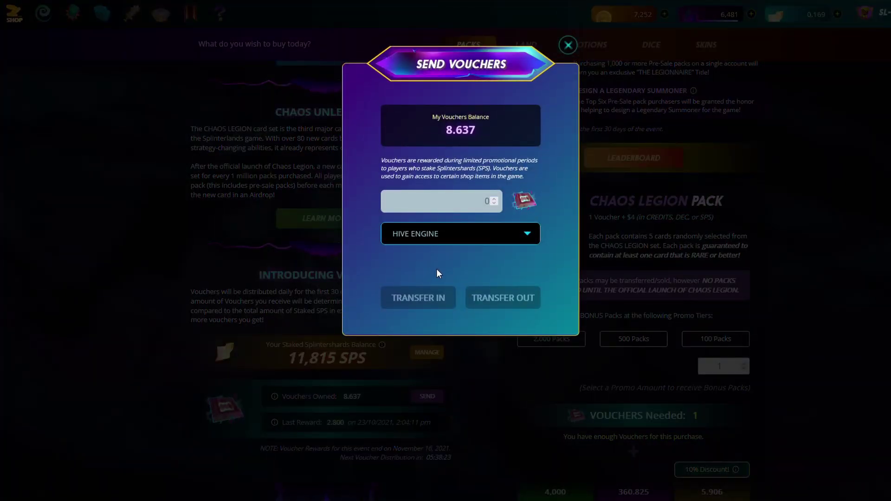
left_click(480, 209)
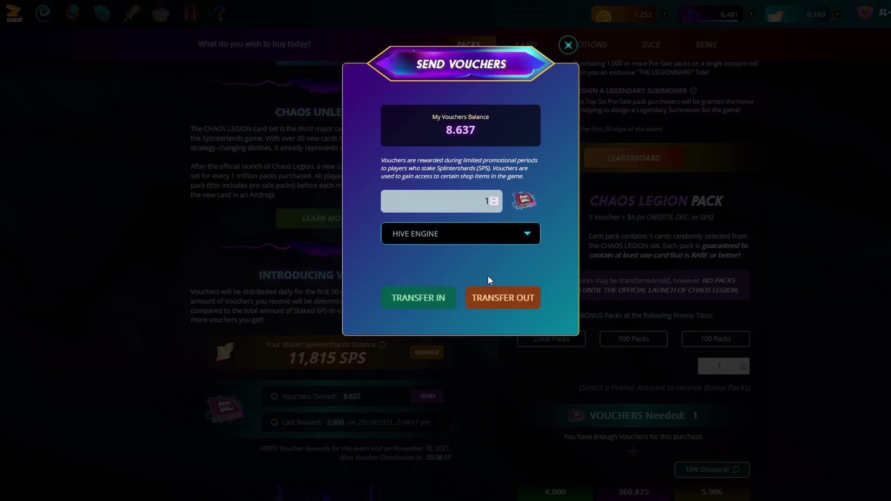
left_click(505, 302)
left_click(515, 273)
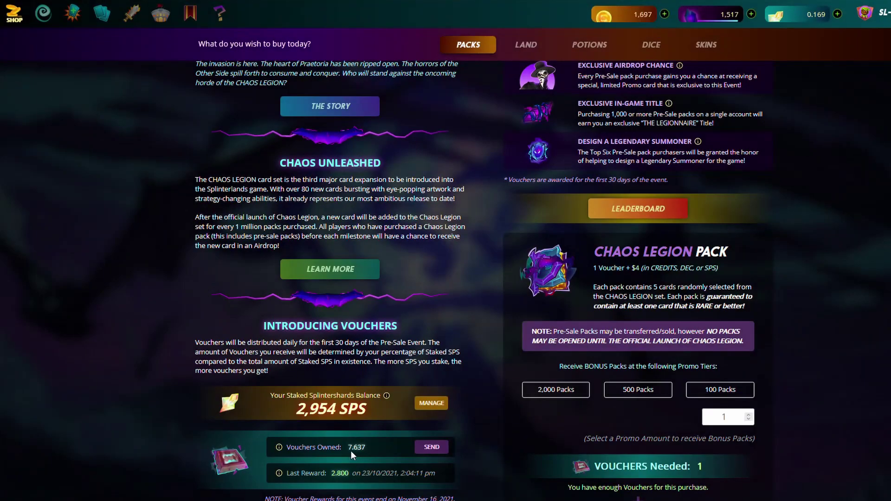
scroll(414, 328, "up", 3)
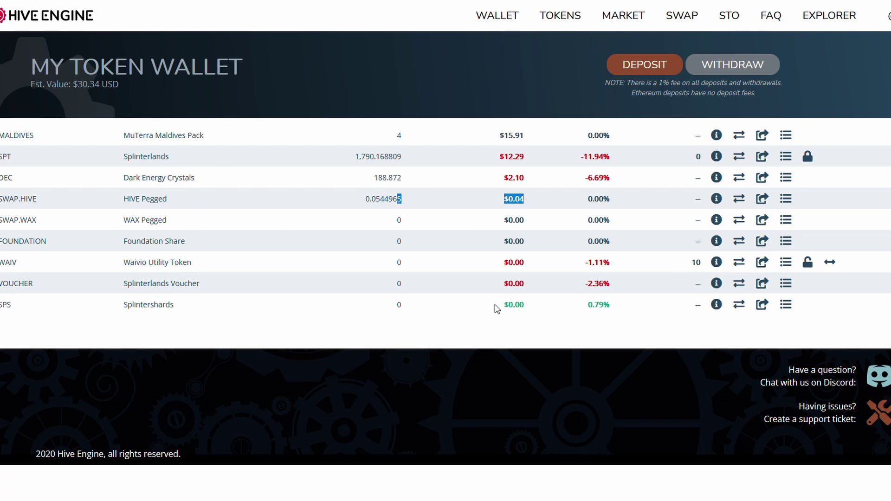
Reload the wallet to confirm the arrived 1 VOUCHER worth $19.41, then go to the Market page.
key("F5")
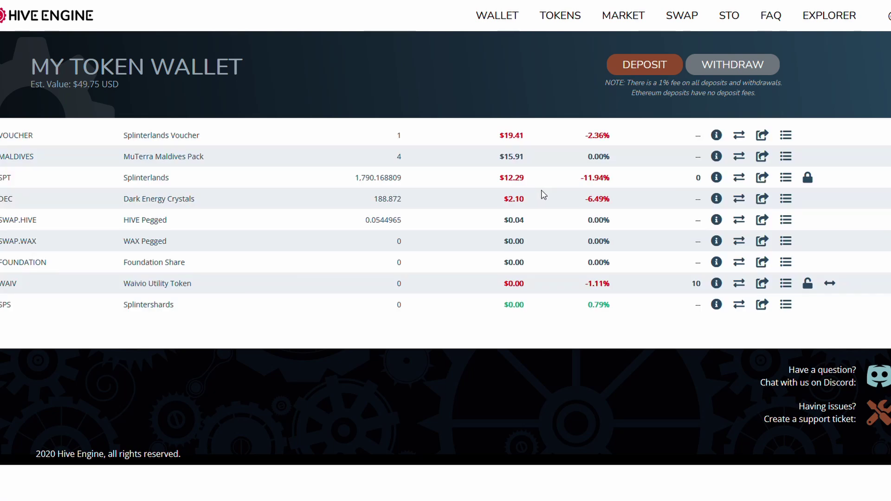
double_click(514, 284)
left_click(400, 136)
left_click_drag(508, 136, 520, 139)
left_click_drag(504, 138, 528, 139)
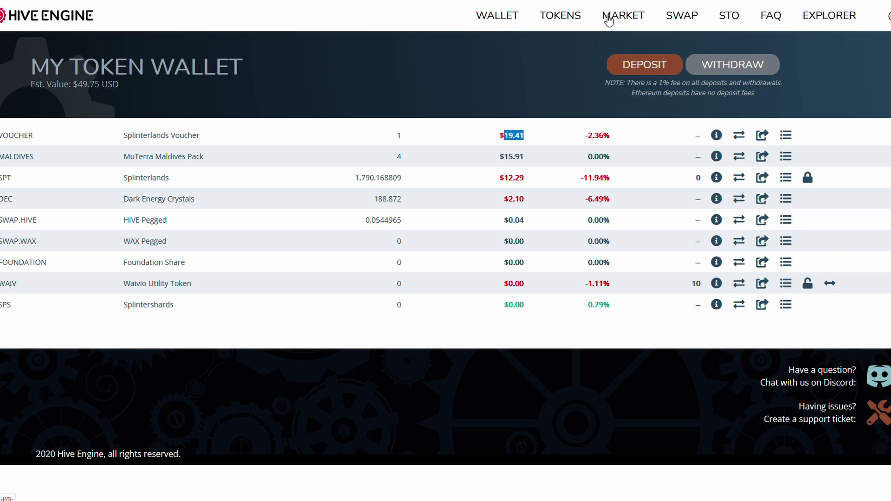
left_click(424, 20)
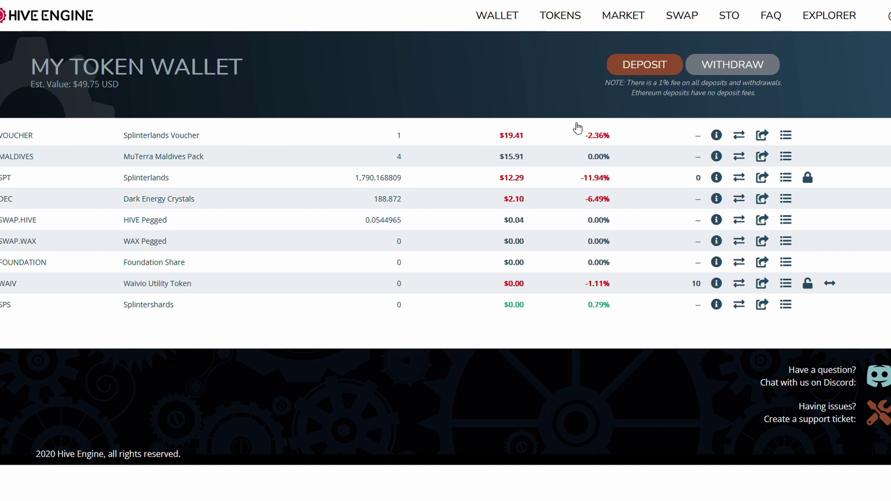
left_click(608, 18)
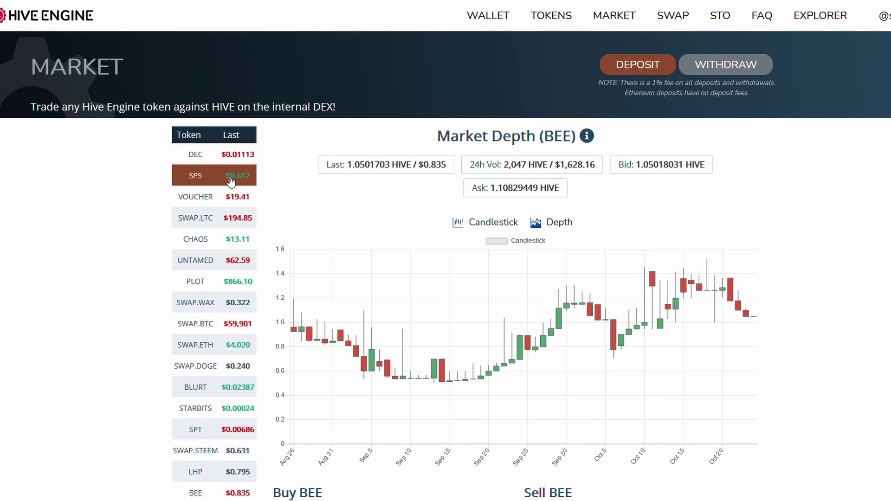
Select VOUCHER in the Market page's token list to show its chart and depth.
left_click(222, 199)
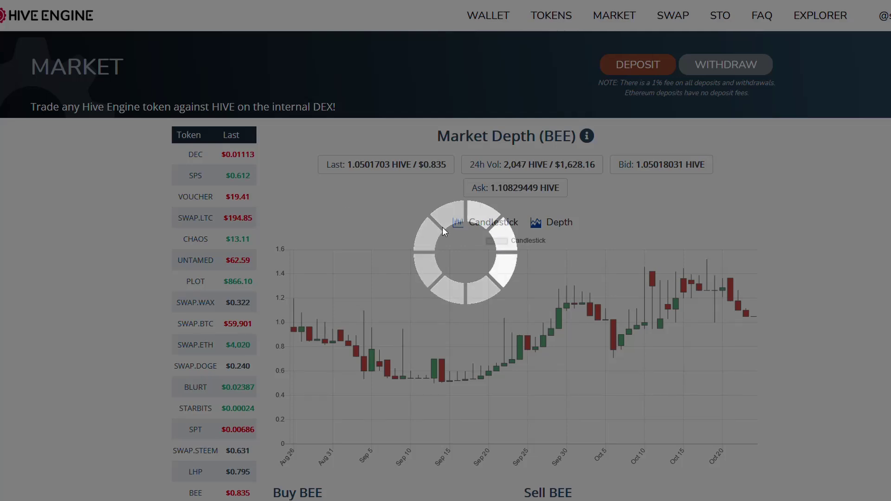
Fill the sell form from the 24.00000 top bid and change the sell price to 24.30000.
scroll(890, 273, "down", 1)
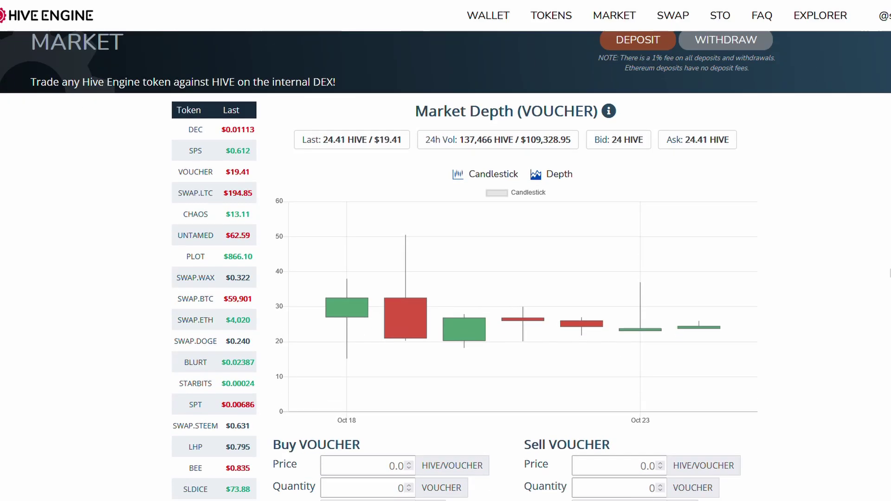
scroll(873, 274, "down", 4)
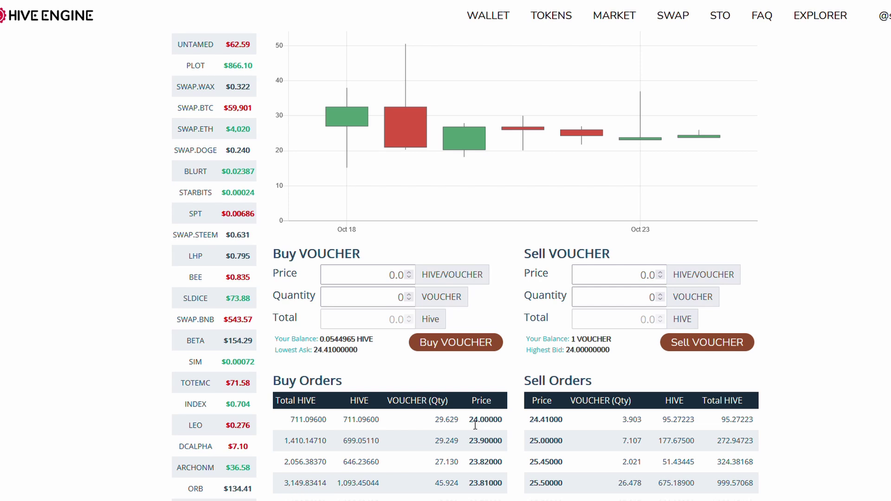
left_click_drag(480, 424, 538, 423)
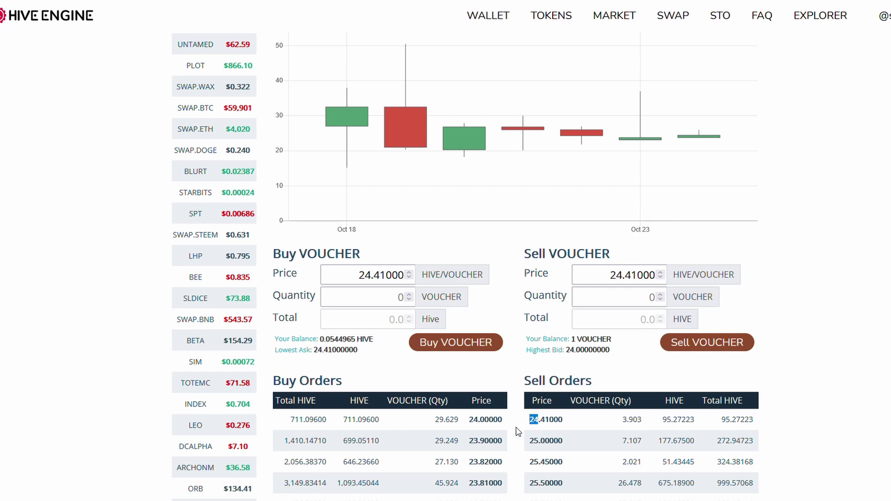
left_click_drag(469, 421, 474, 422)
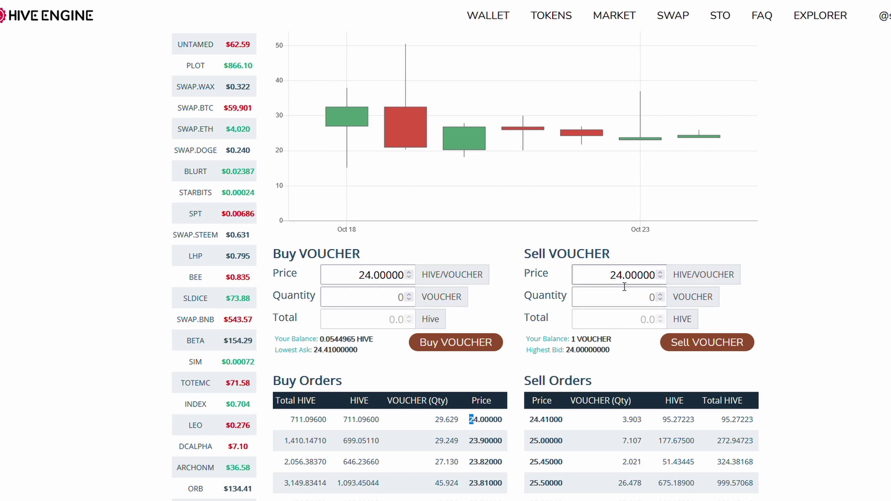
left_click_drag(633, 277, 625, 277)
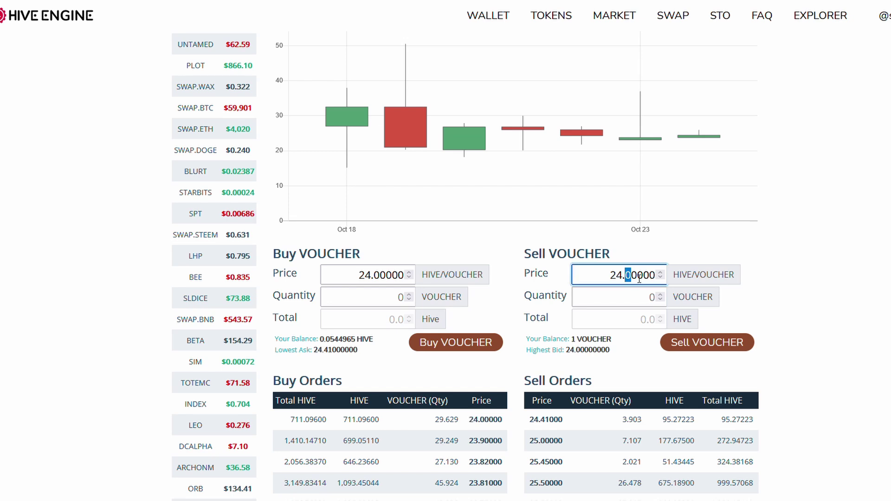
type("3")
left_click(626, 320)
Set the sell quantity to 1 and submit the 24.3 HIVE VOUCHER sell order.
left_click(660, 300)
left_click(660, 295)
left_click(660, 295)
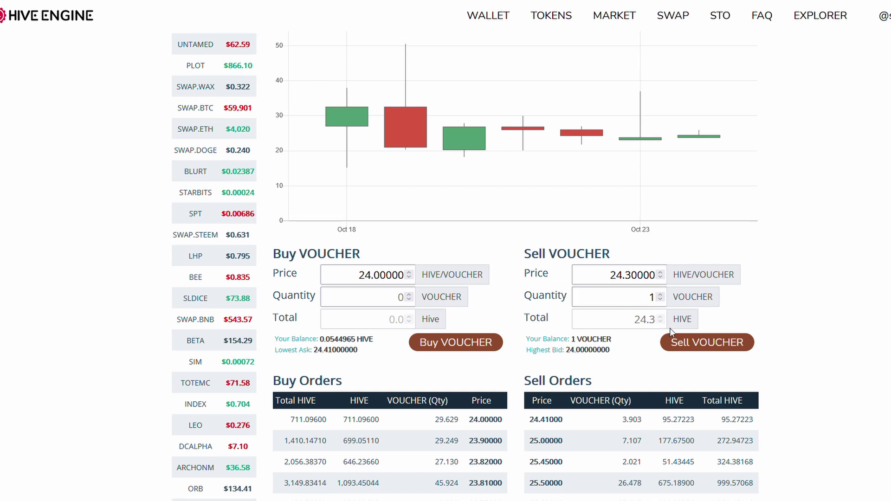
left_click(687, 344)
left_click(579, 335)
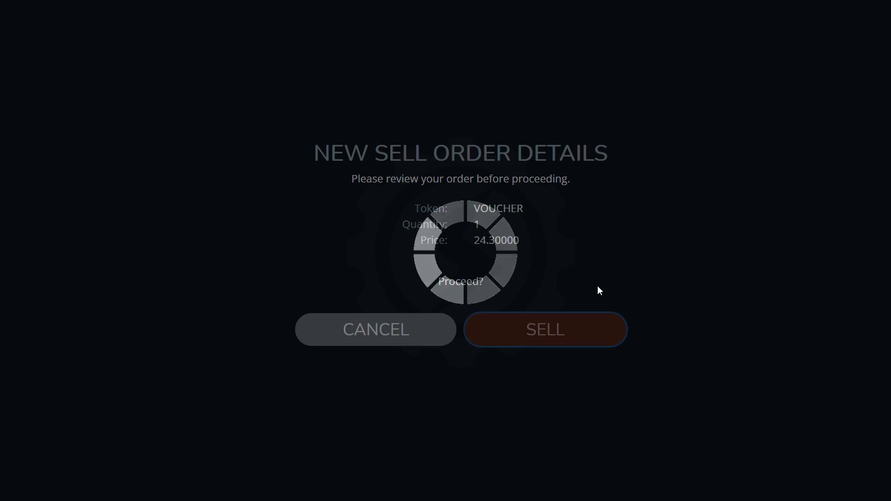
Verify the 1 VOUCHER sell at 24.30000 HIVE under My Open Orders and atop the sell book.
scroll(844, 168, "down", 10)
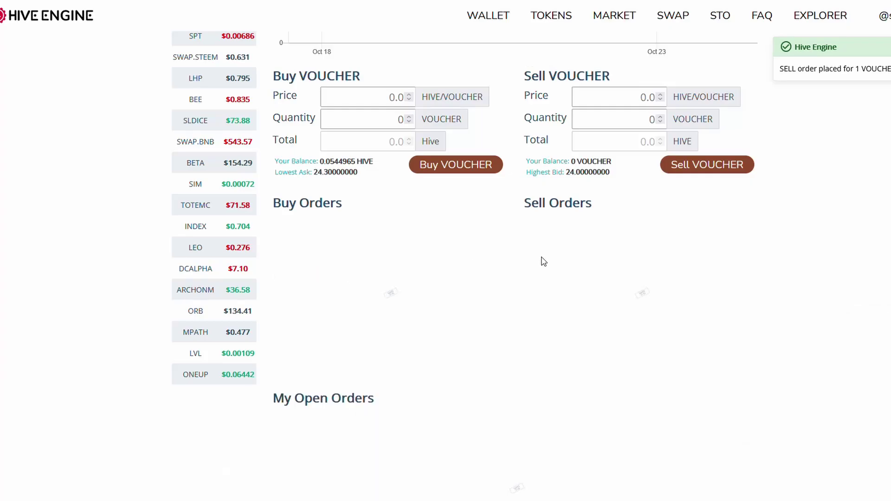
scroll(752, 302, "down", 5)
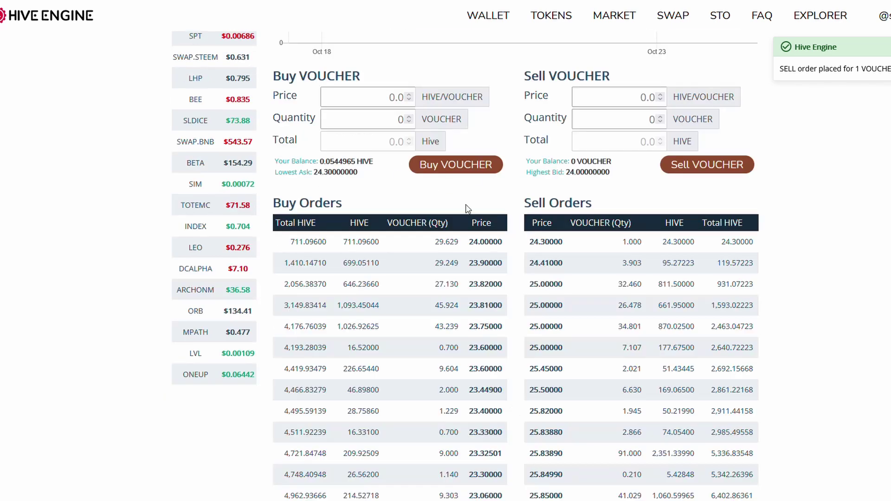
scroll(636, 276, "down", 5)
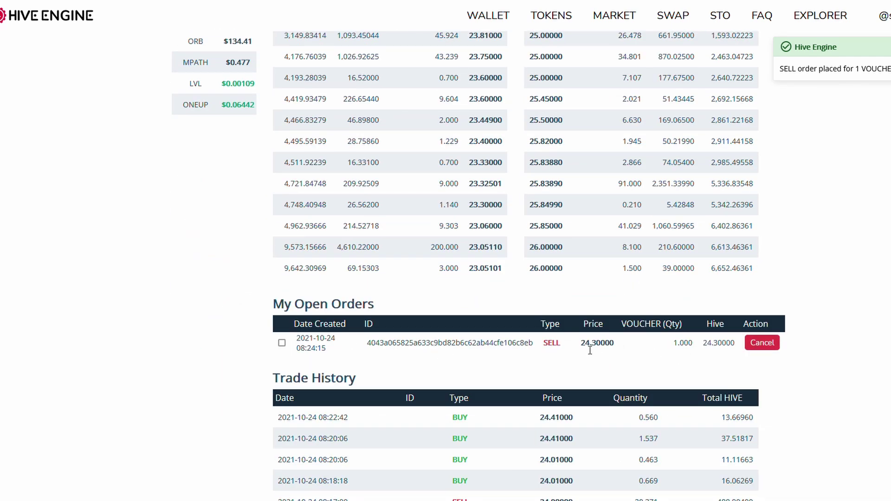
scroll(601, 352, "up", 7)
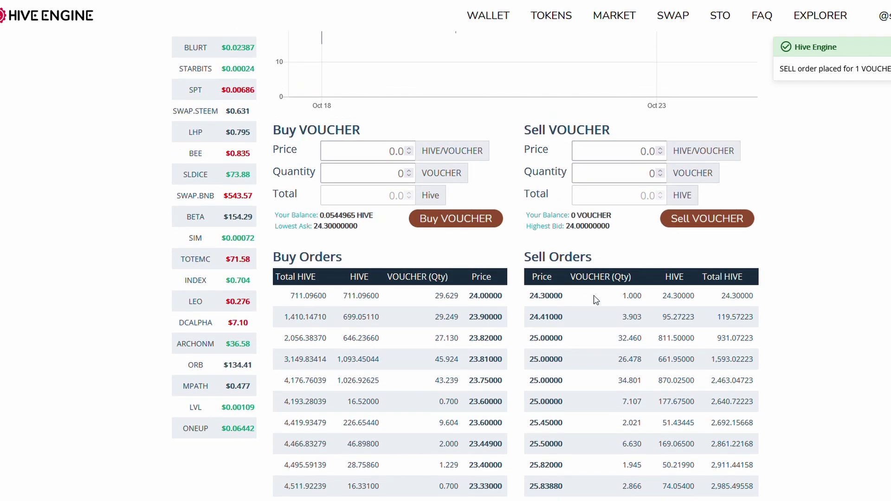
left_click_drag(548, 304, 756, 296)
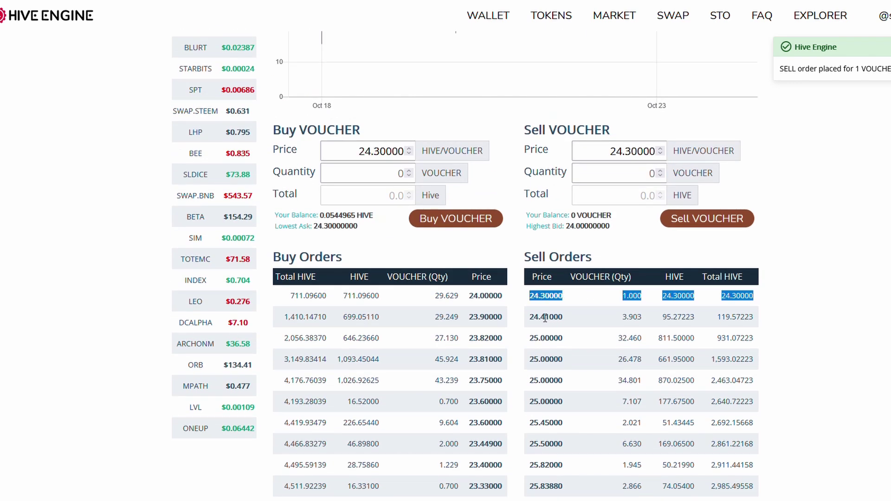
left_click_drag(467, 298, 750, 299)
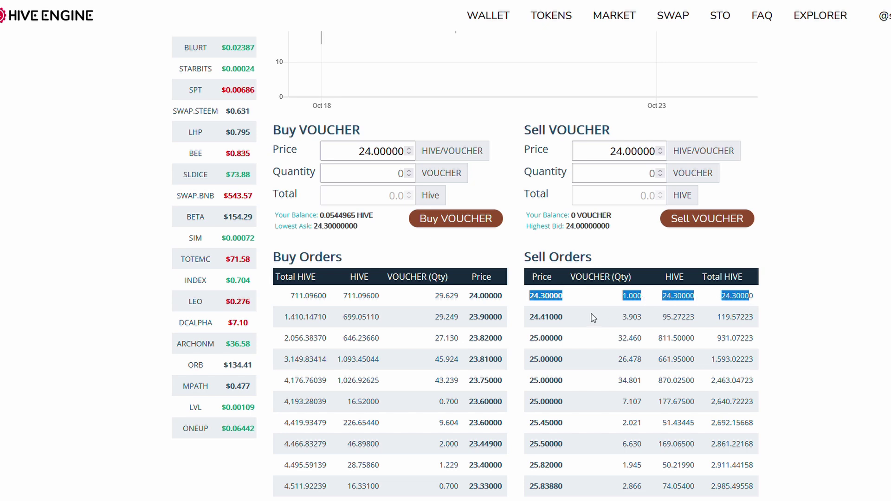
scroll(680, 302, "down", 5)
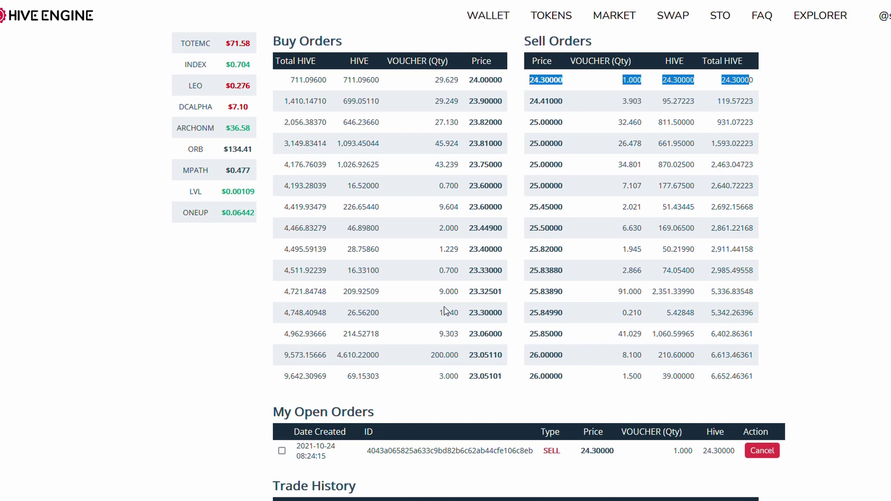
scroll(189, 252, "up", 6)
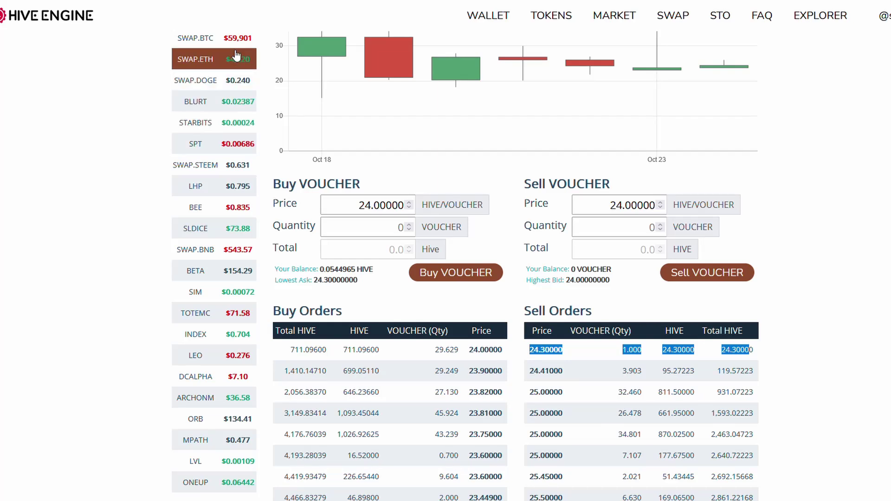
scroll(567, 201, "up", 5)
Return to the token wallet and highlight the 0.0544965 SWAP.HIVE balance.
left_click(497, 19)
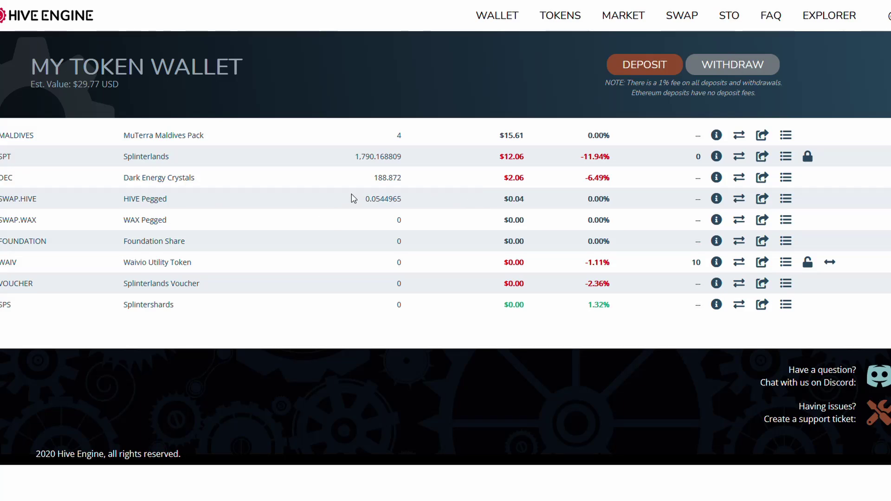
left_click_drag(350, 196, 497, 205)
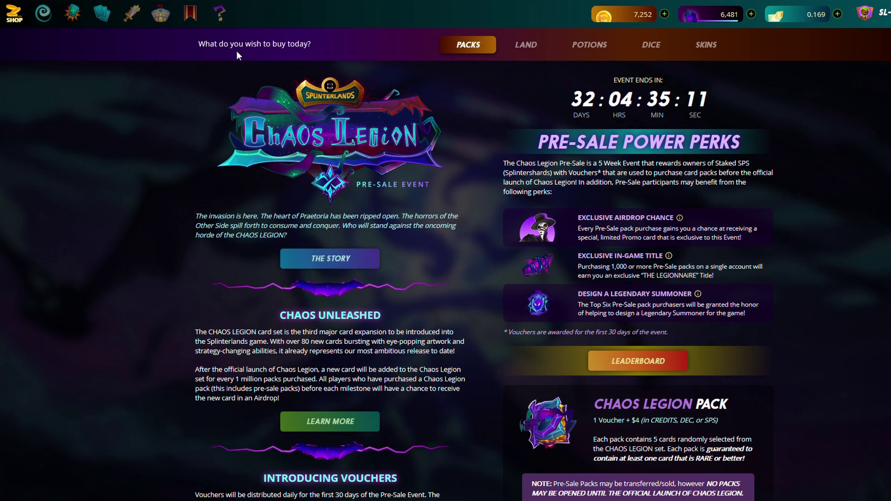
Open SPS Management and begin an SPS transfer with HIVE ENGINE as the transfer type.
left_click(653, 149)
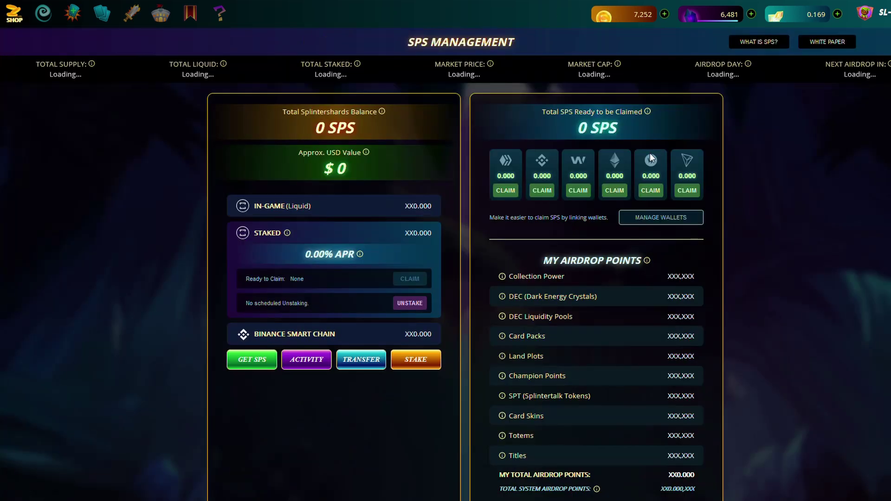
left_click(359, 361)
left_click(467, 241)
left_click(439, 290)
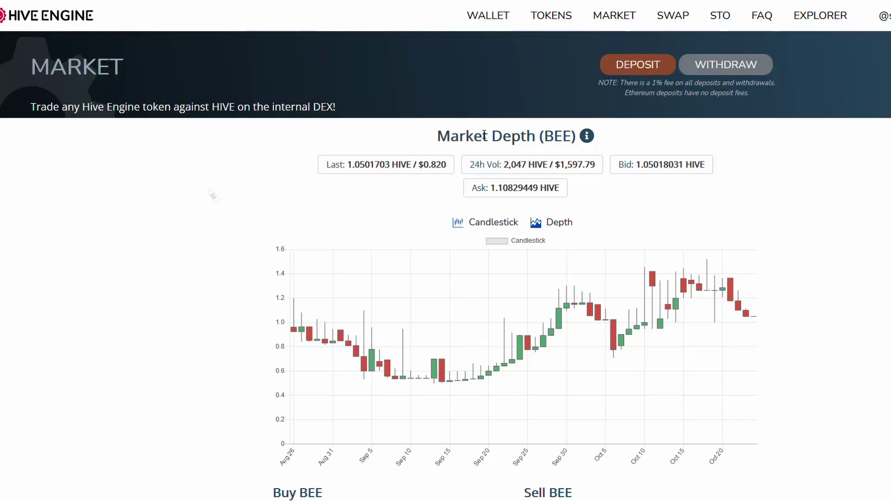
scroll(772, 195, "down", 2)
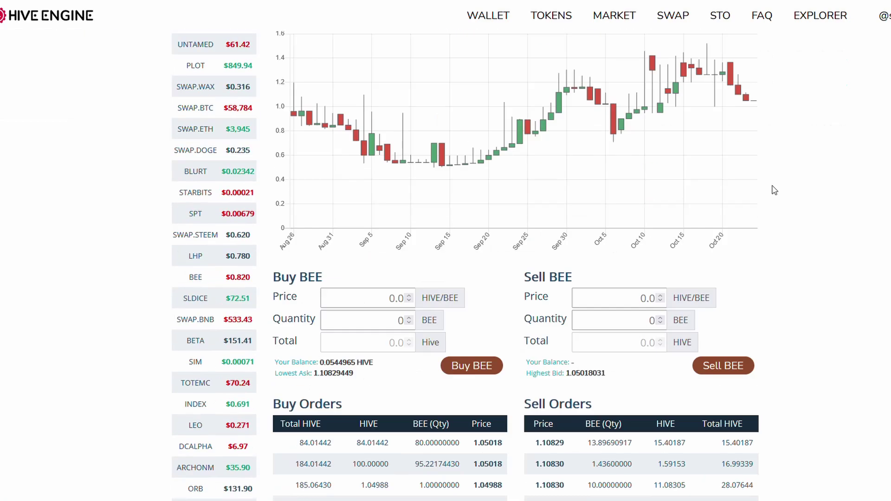
scroll(816, 185, "up", 1)
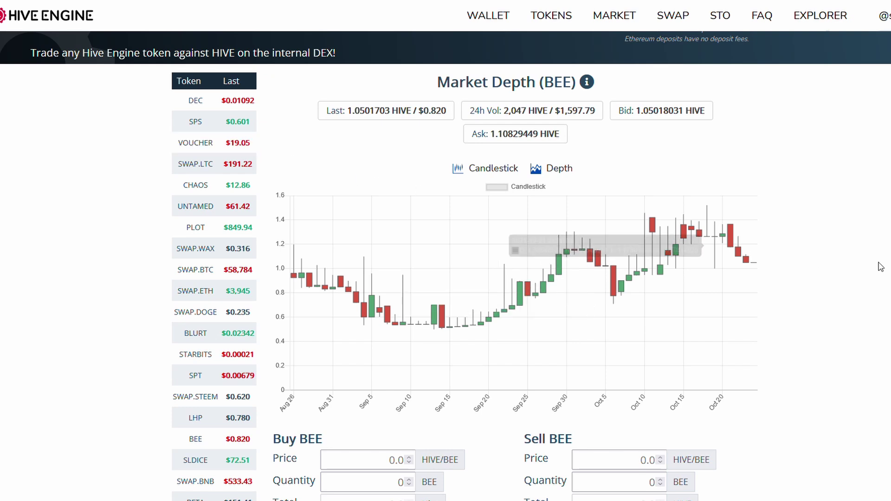
scroll(881, 267, "down", 13)
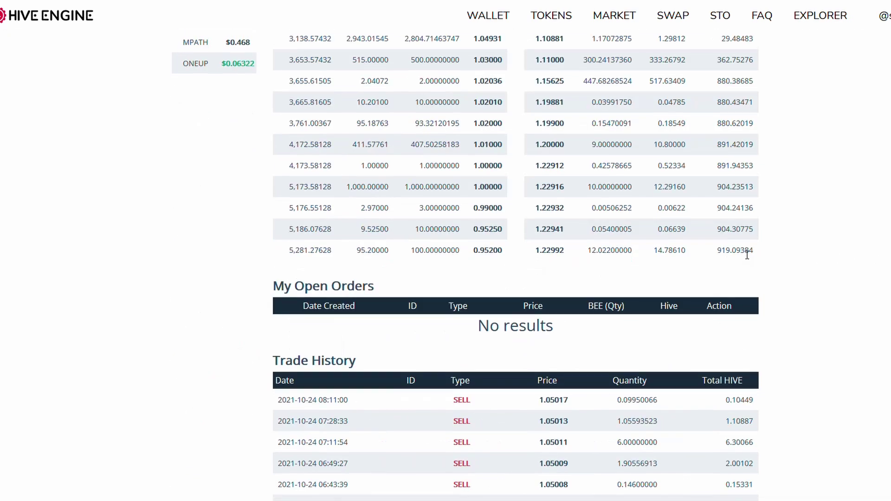
scroll(748, 255, "down", 3)
scroll(583, 219, "up", 12)
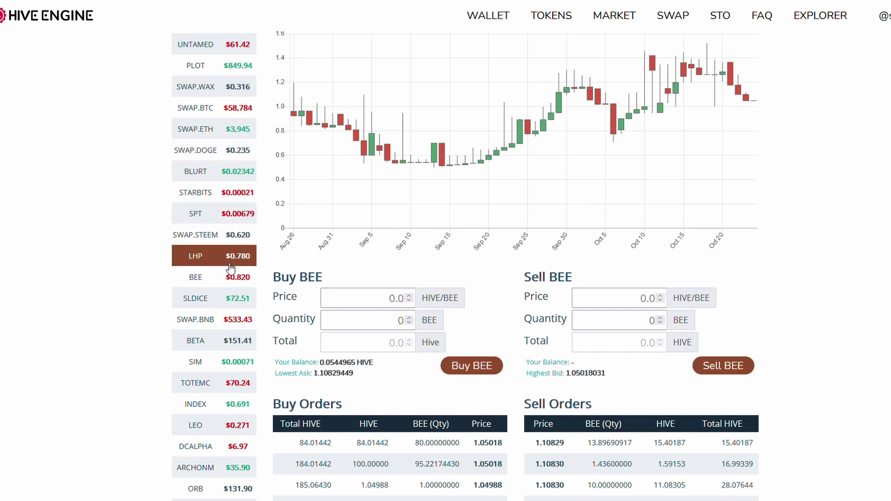
scroll(249, 368, "down", 1)
scroll(250, 325, "down", 1)
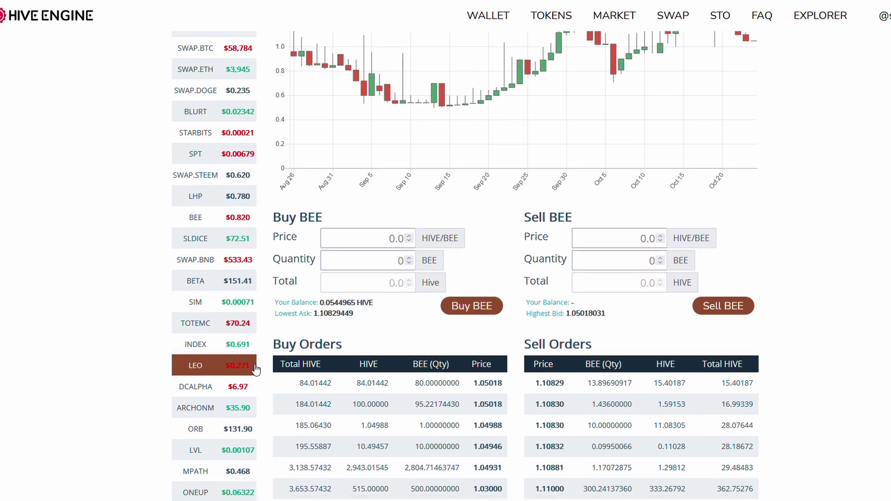
scroll(241, 335, "up", 6)
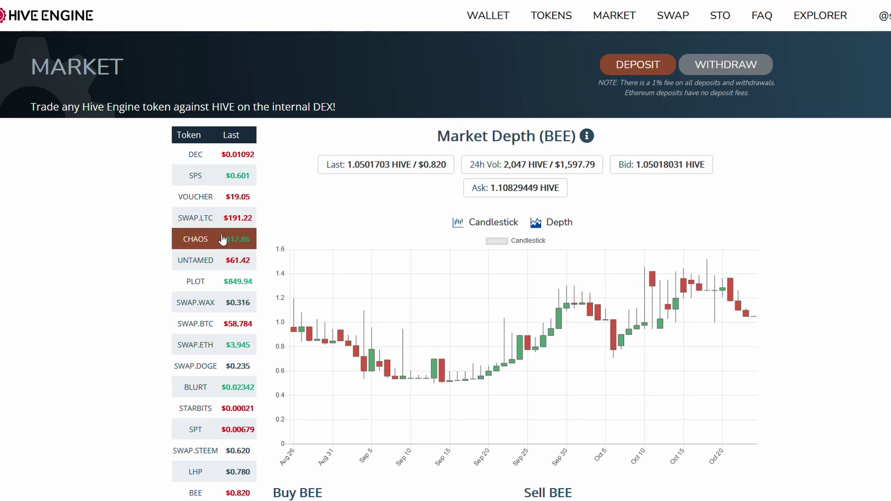
Switch the market to VOUCHER and check the order books for the 1 VOUCHER sell at 24.30000.
left_click(218, 197)
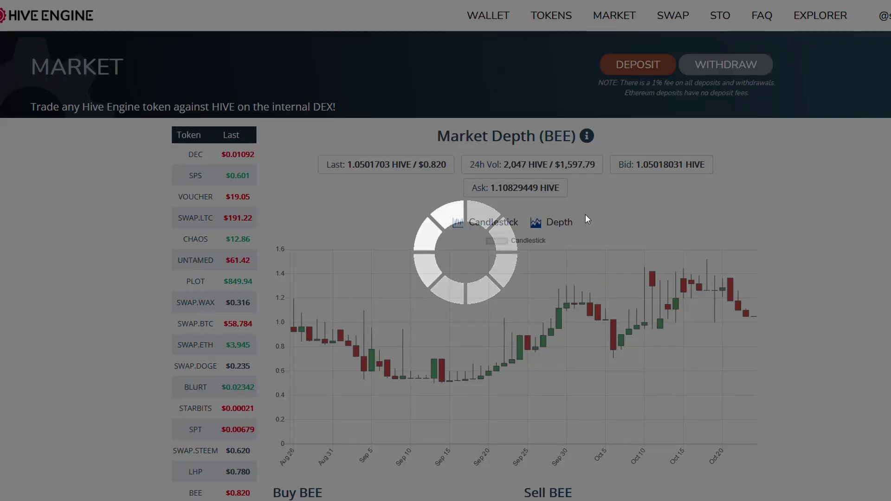
scroll(809, 280, "down", 9)
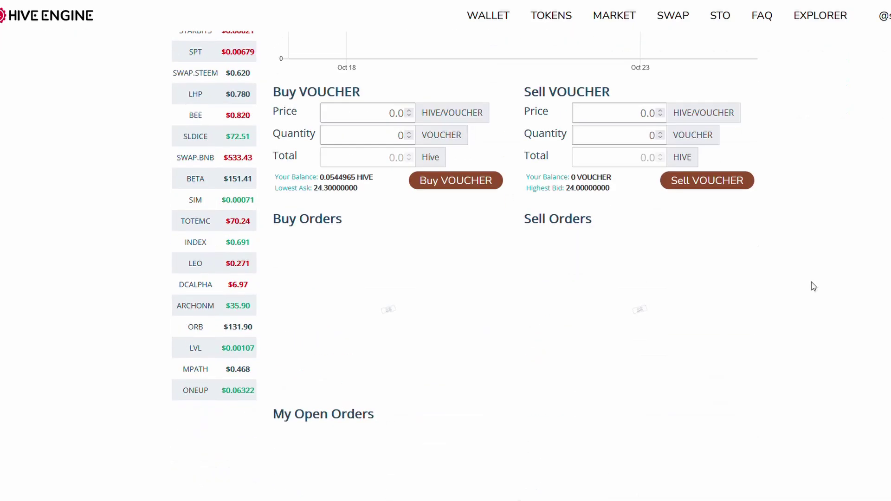
scroll(780, 304, "down", 6)
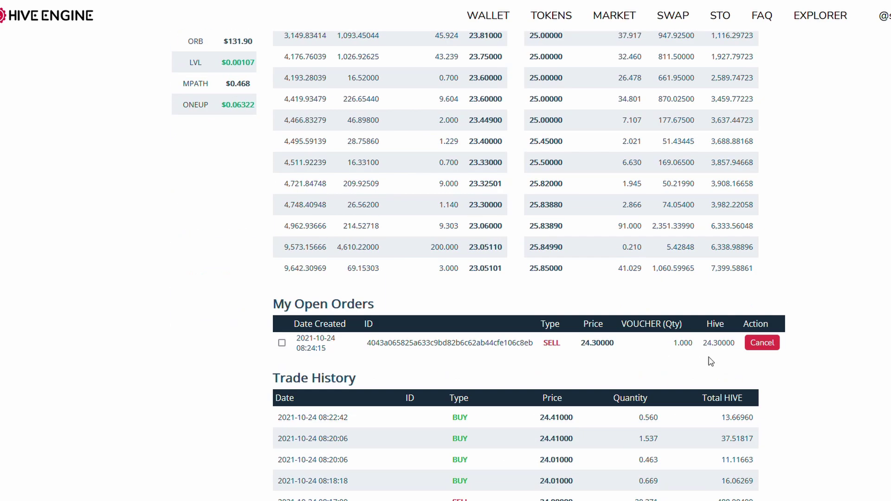
scroll(706, 225, "up", 3)
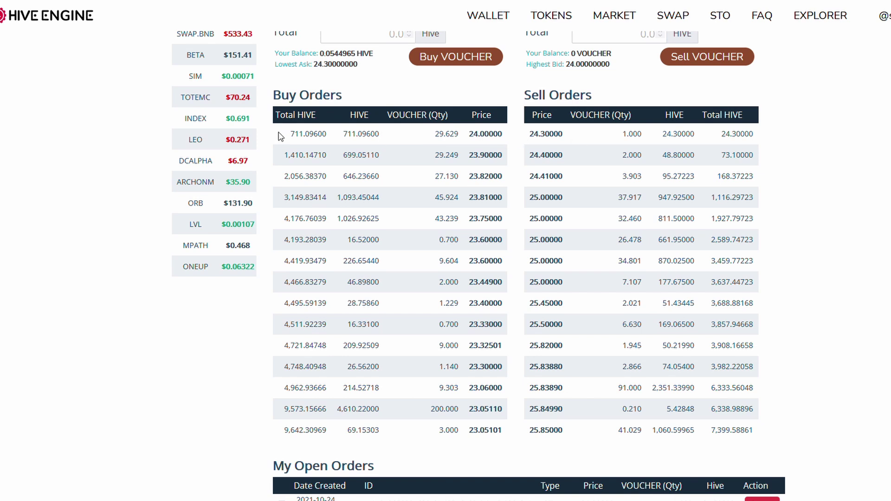
scroll(186, 153, "up", 1)
scroll(112, 177, "up", 5)
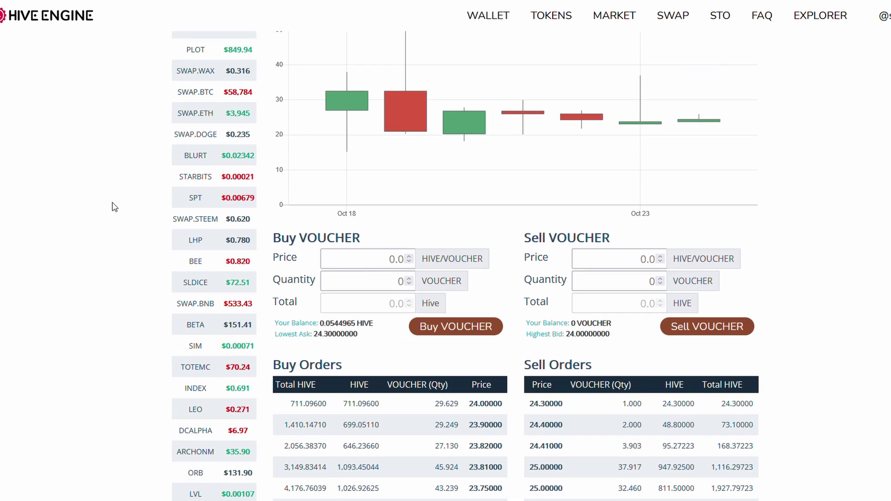
scroll(136, 241, "up", 5)
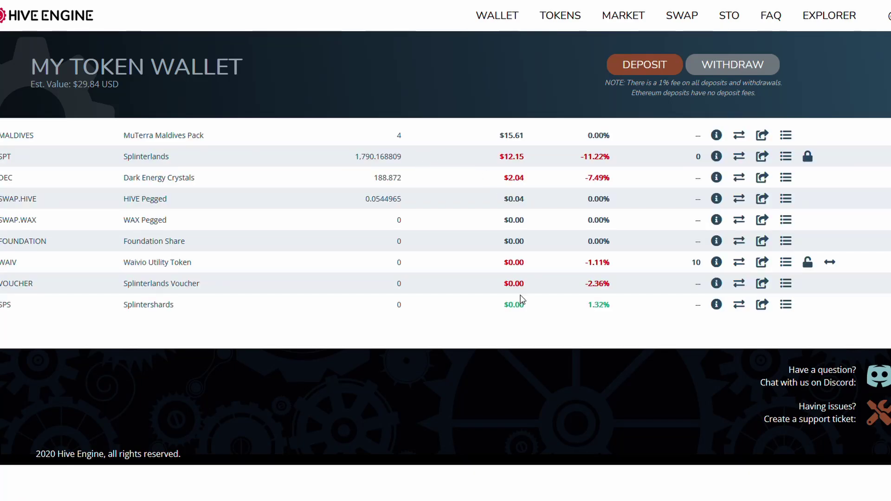
Highlight the DEC and $0.04 SWAP.HIVE dollar values, then go to the Market page.
double_click(513, 177)
double_click(512, 199)
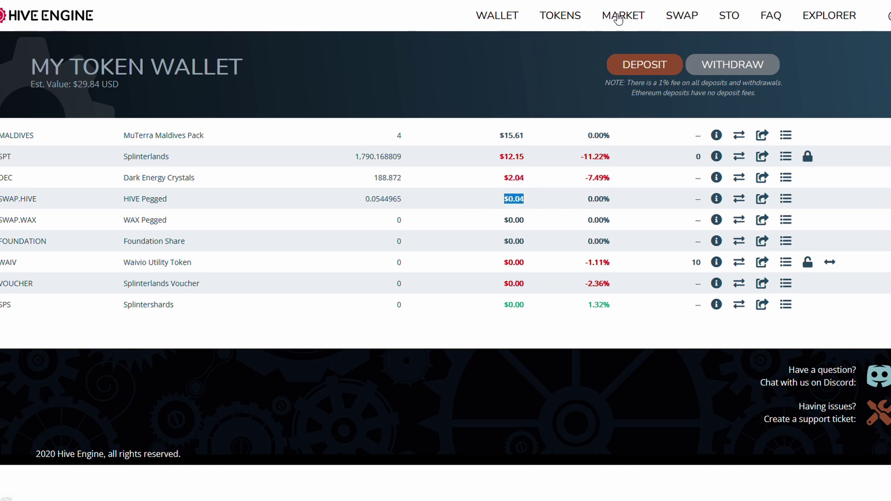
left_click(614, 18)
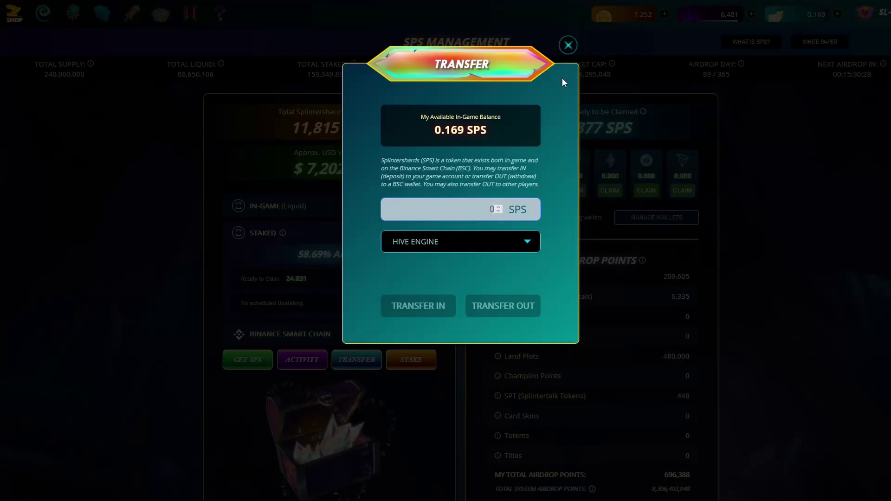
Close the SPS transfer dialog and go to the Chaos Legion pre-sale shop.
left_click(568, 45)
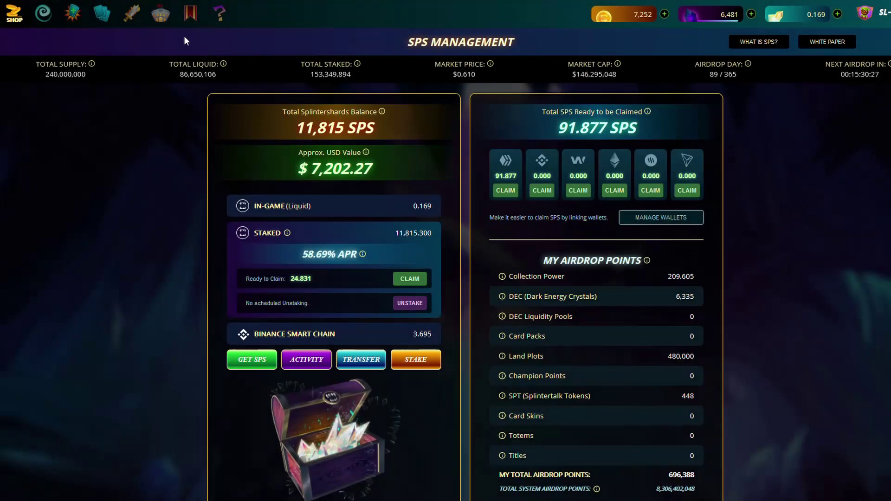
left_click(44, 13)
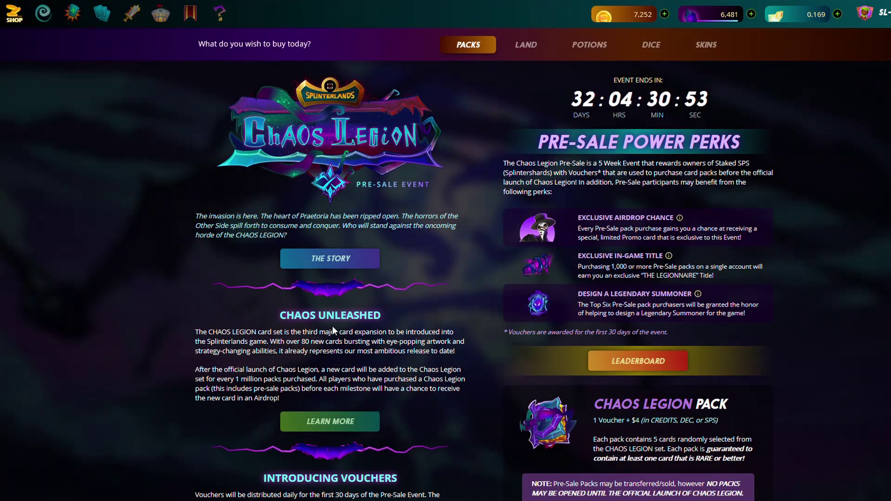
scroll(385, 371, "down", 3)
Set up a 50-voucher transfer to Hive Engine, then close the dialog without sending.
left_click(425, 465)
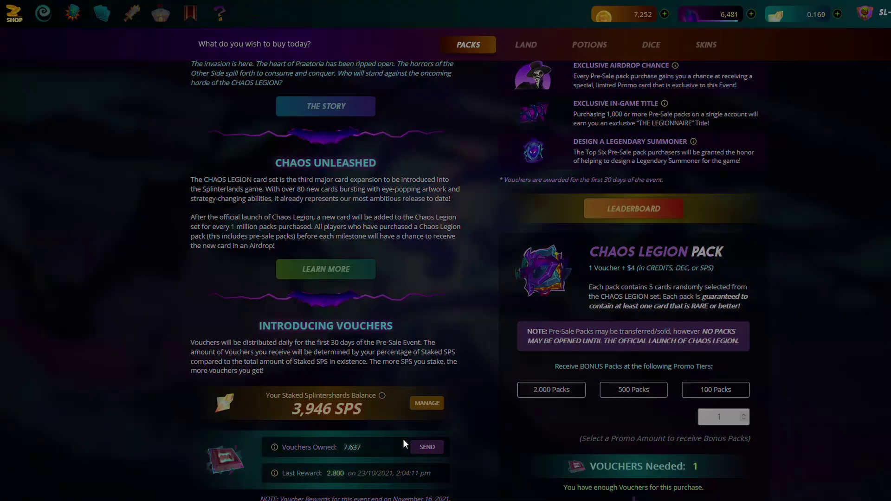
left_click(449, 233)
left_click(439, 266)
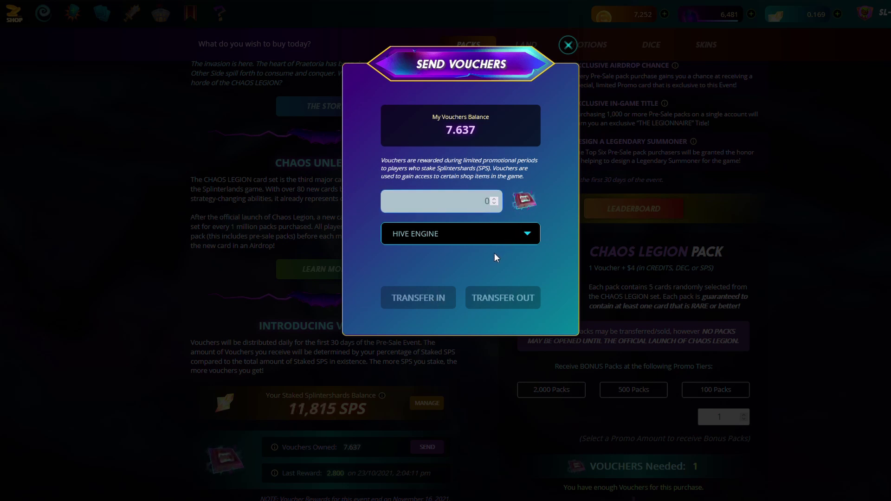
type("50")
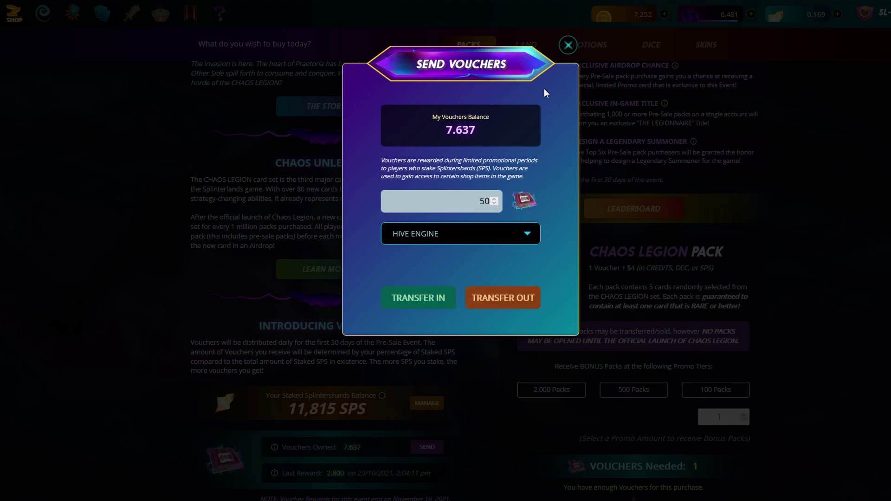
left_click(568, 45)
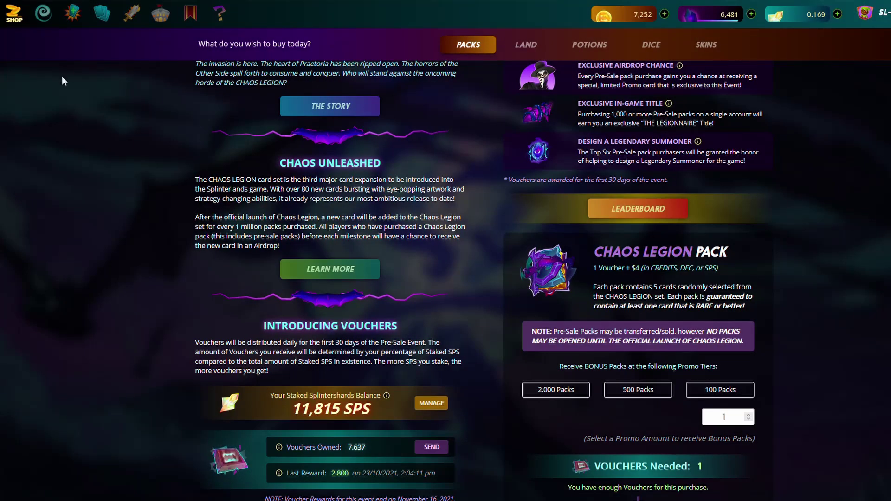